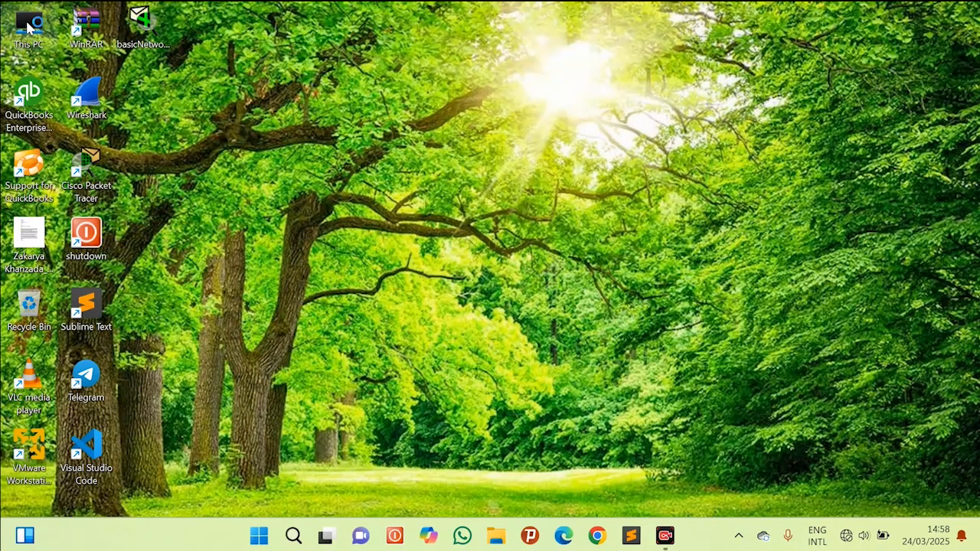
Step: Check the existing drives in This PC, close the window and open Disk Management
double_click(28, 25)
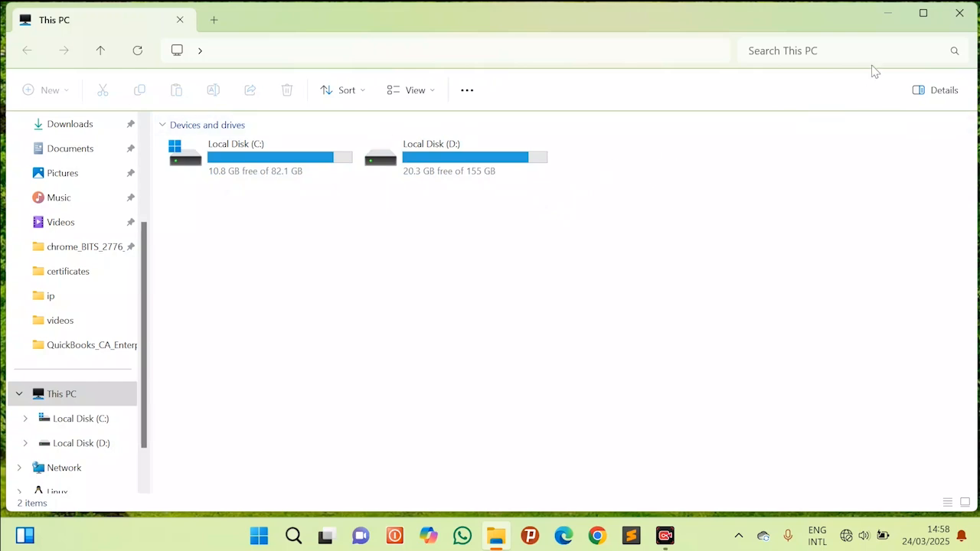
left_click(954, 16)
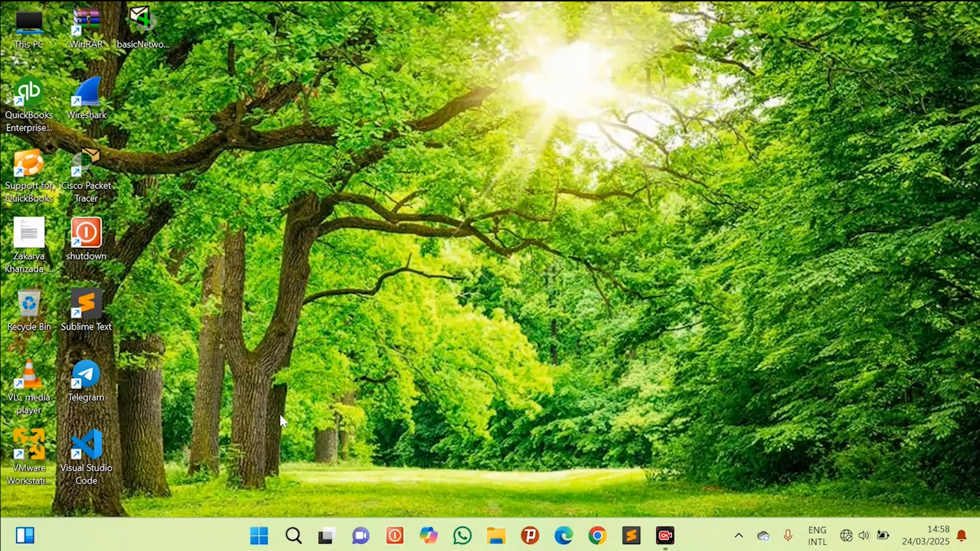
right_click(261, 539)
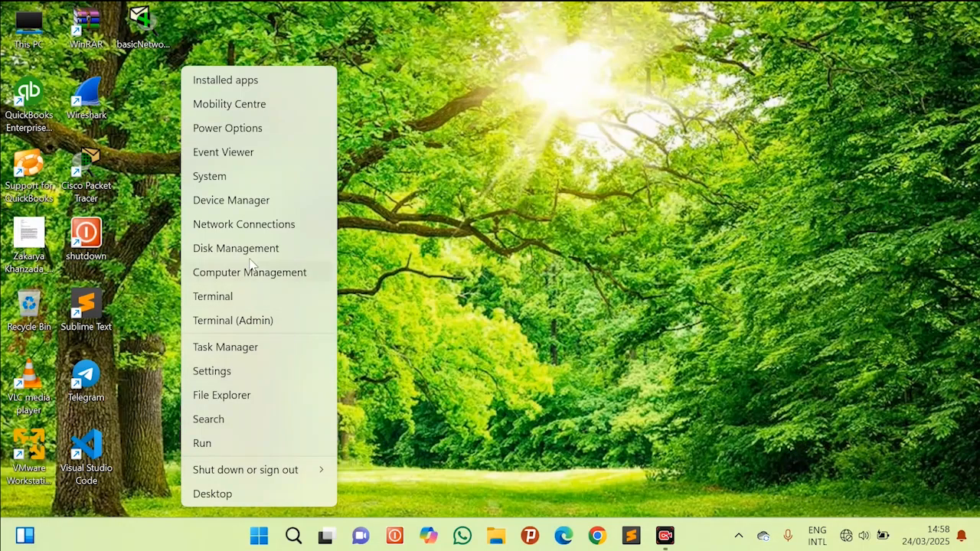
left_click(250, 250)
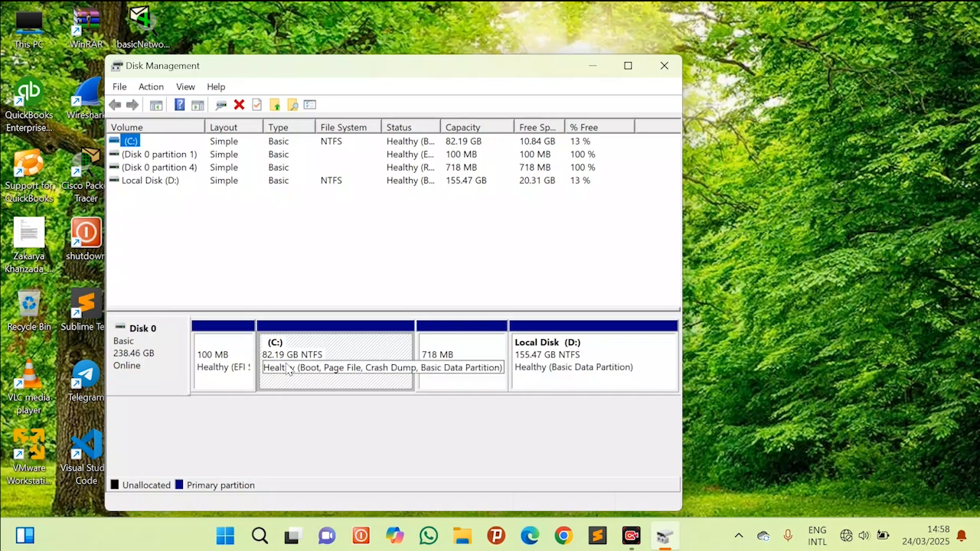
Step: Shrink the Local Disk (D:) volume by 3000 MB
right_click(543, 349)
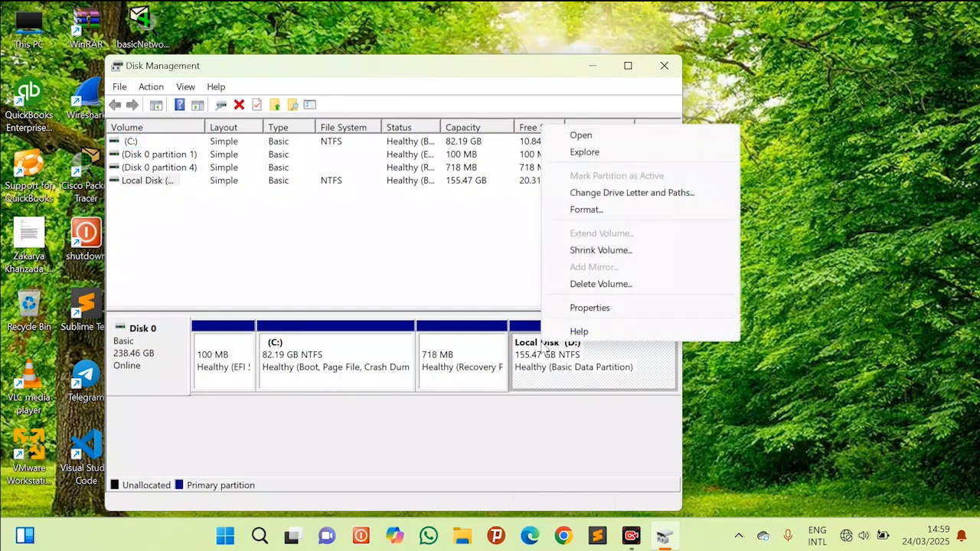
left_click(594, 252)
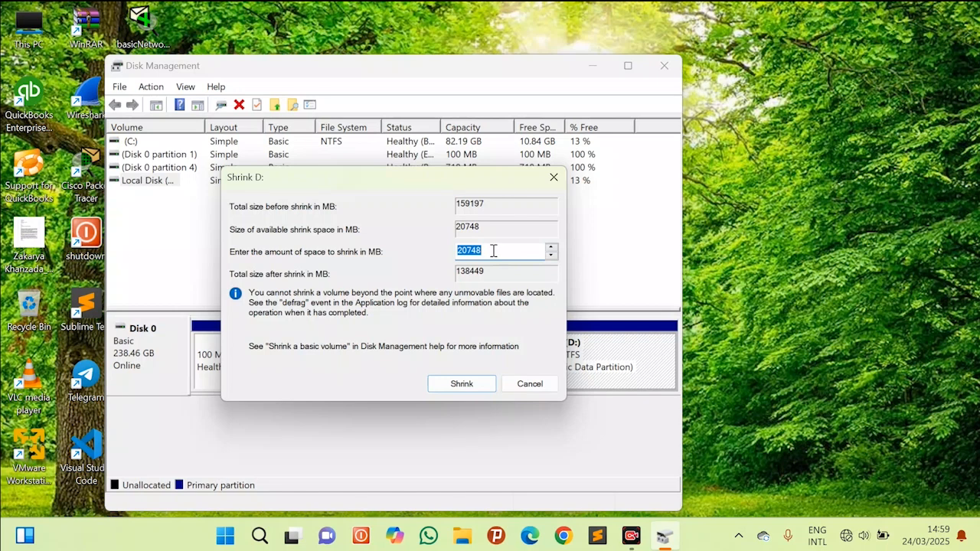
key("BackSpace")
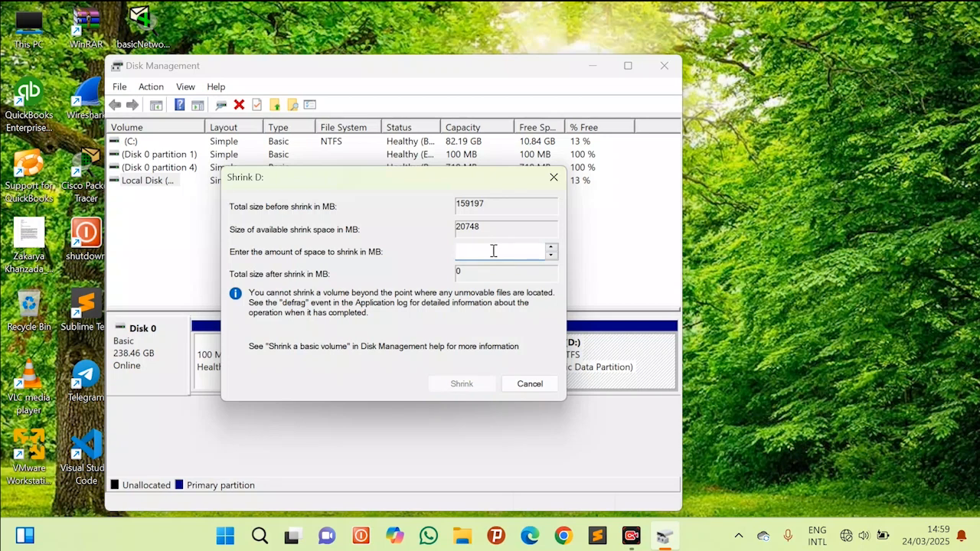
type("3000")
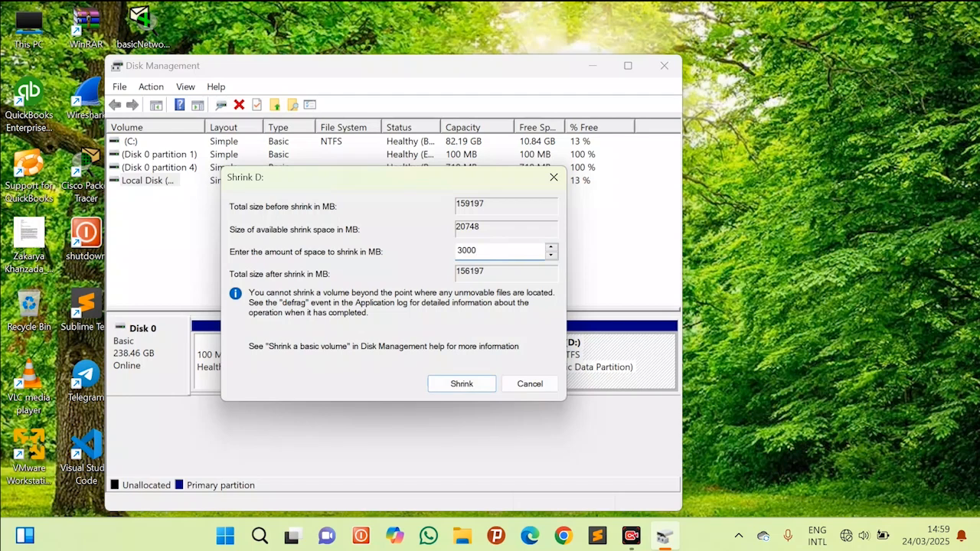
left_click(461, 383)
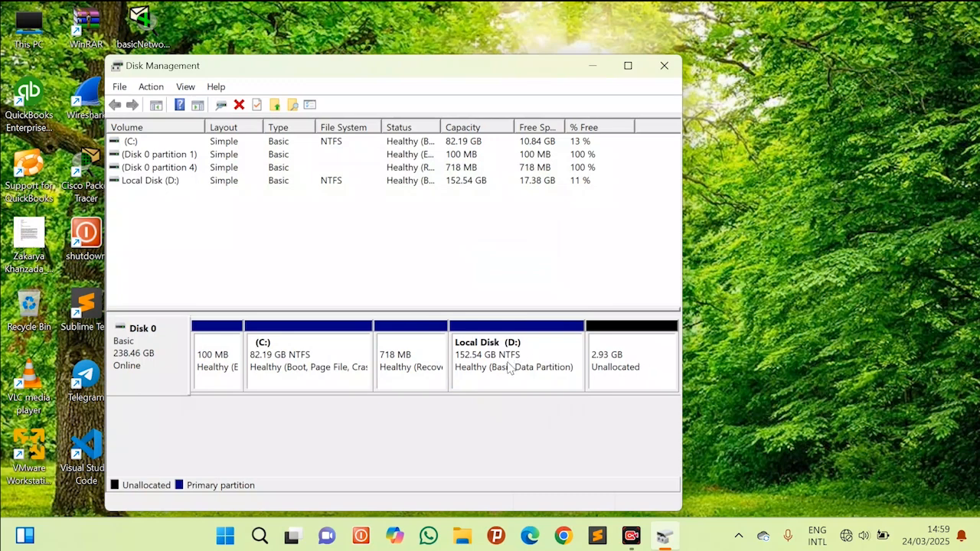
Step: Create a 3000 MB simple NTFS volume in the unallocated space with drive letter E and the label New Volume
right_click(619, 357)
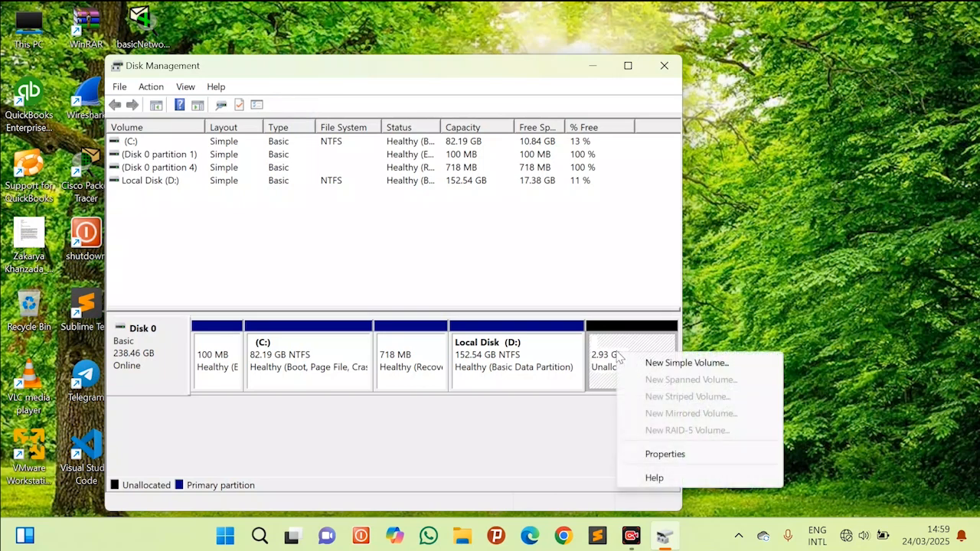
left_click(677, 365)
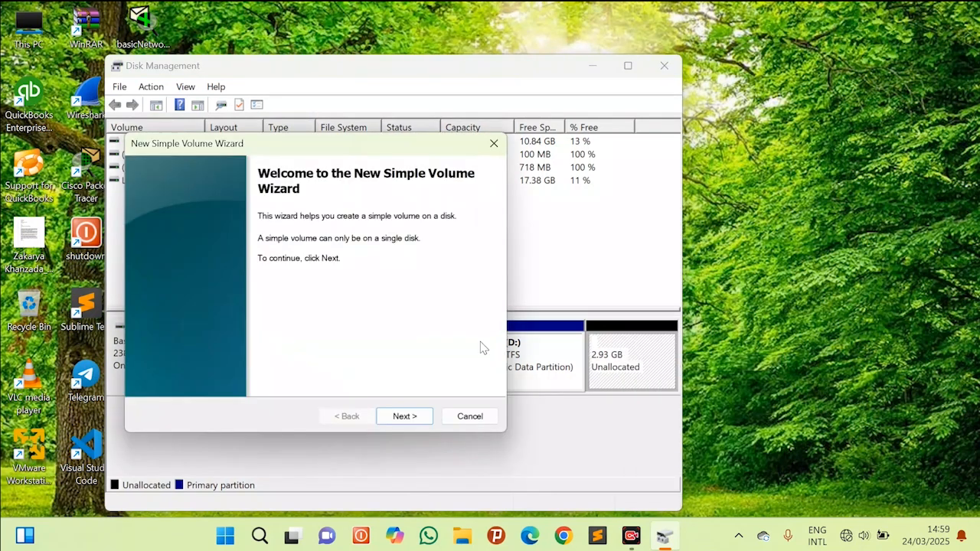
left_click(403, 416)
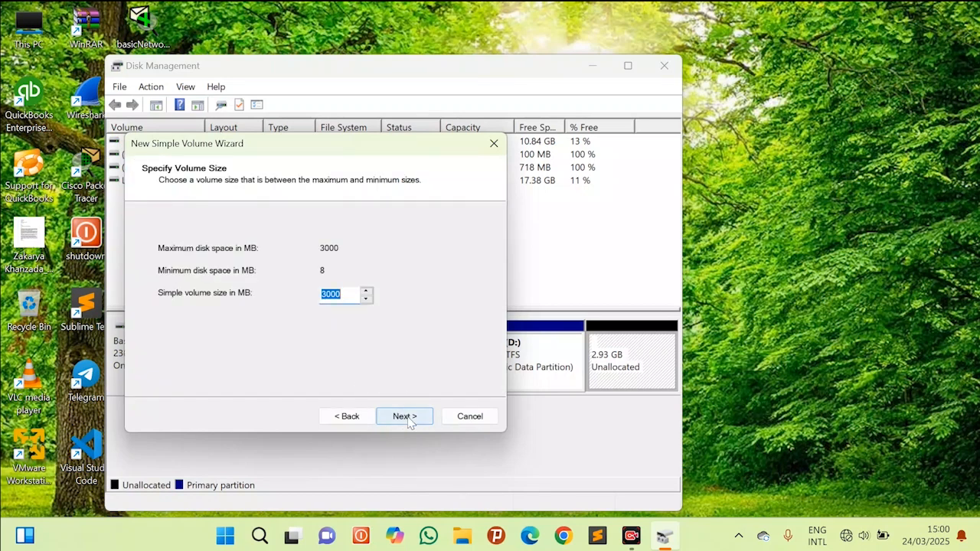
left_click(406, 418)
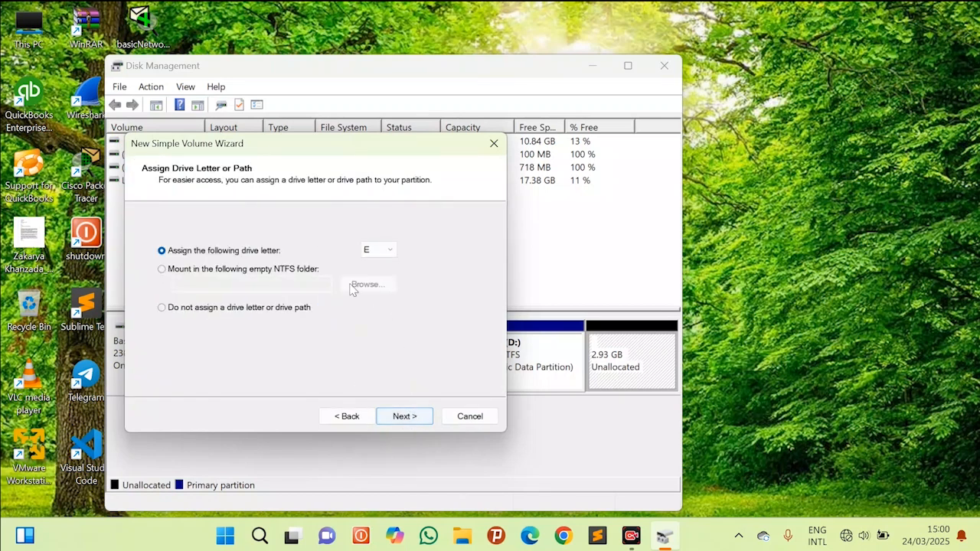
left_click(389, 252)
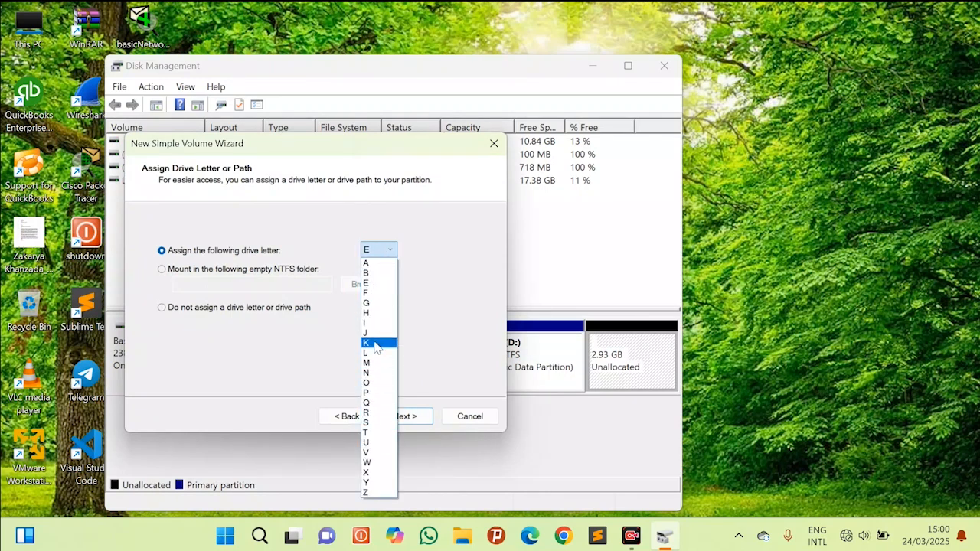
left_click(377, 285)
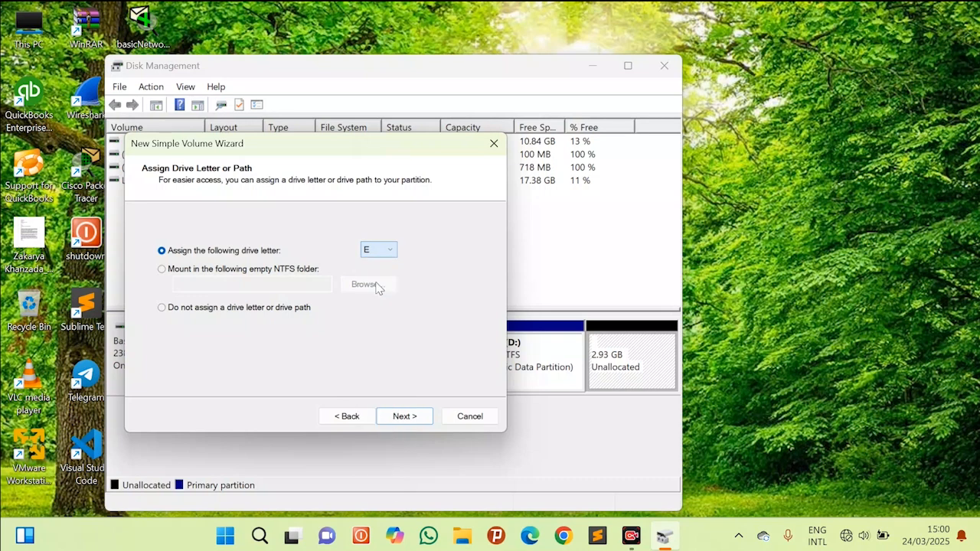
left_click(394, 419)
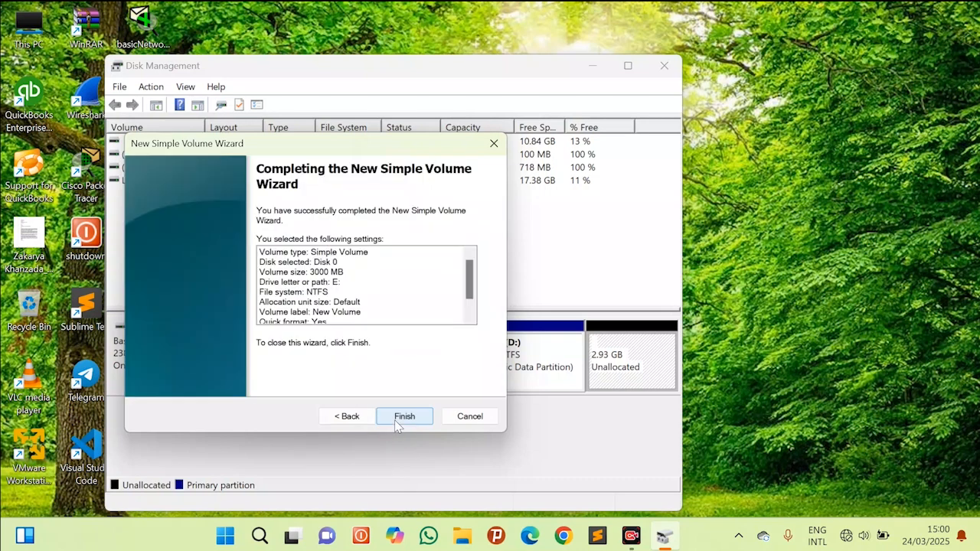
left_click(404, 416)
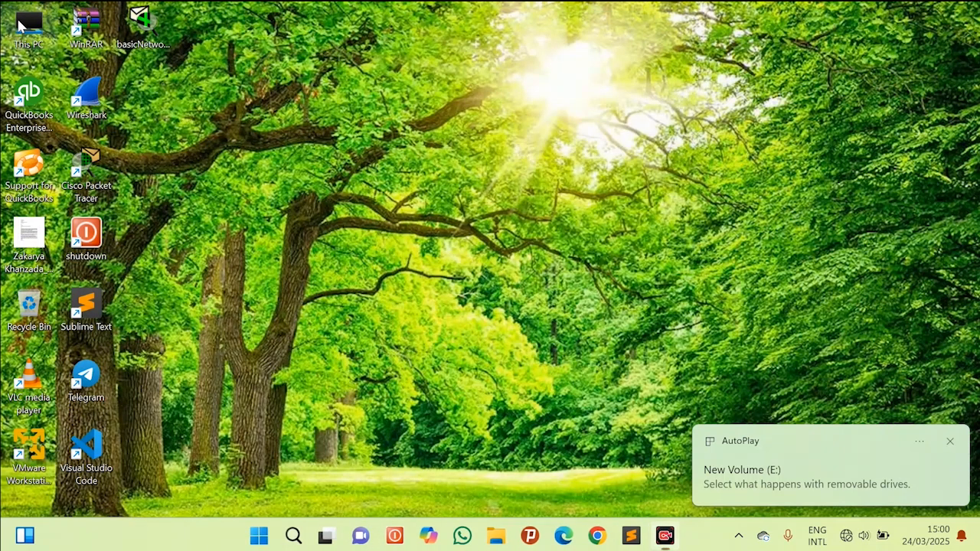
Step: Open New Volume (E:) from This PC to inspect its contents, and close the window
double_click(20, 25)
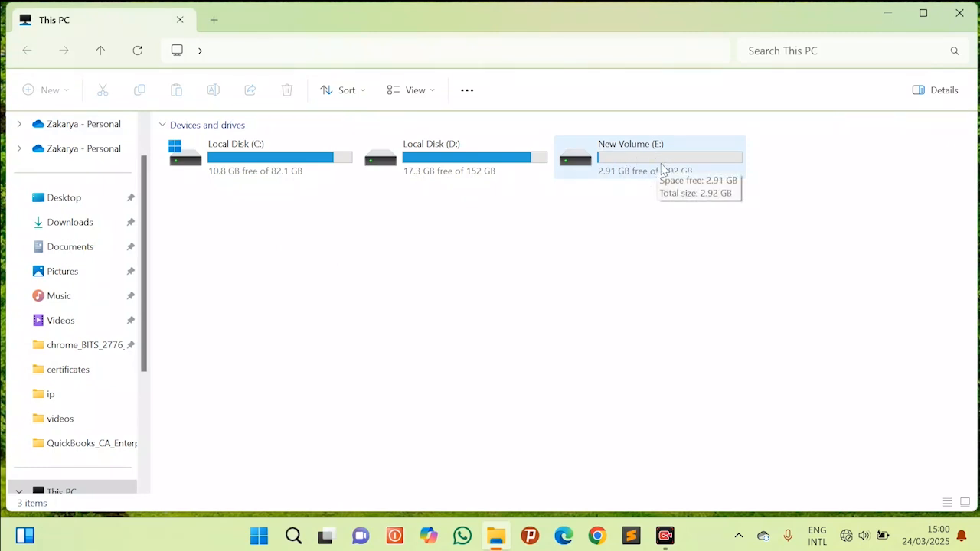
double_click(644, 152)
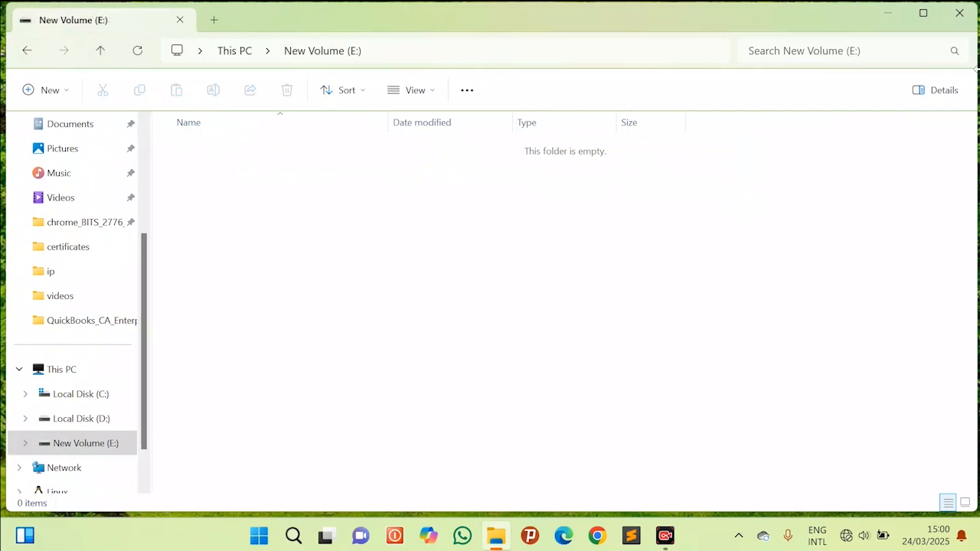
left_click(958, 14)
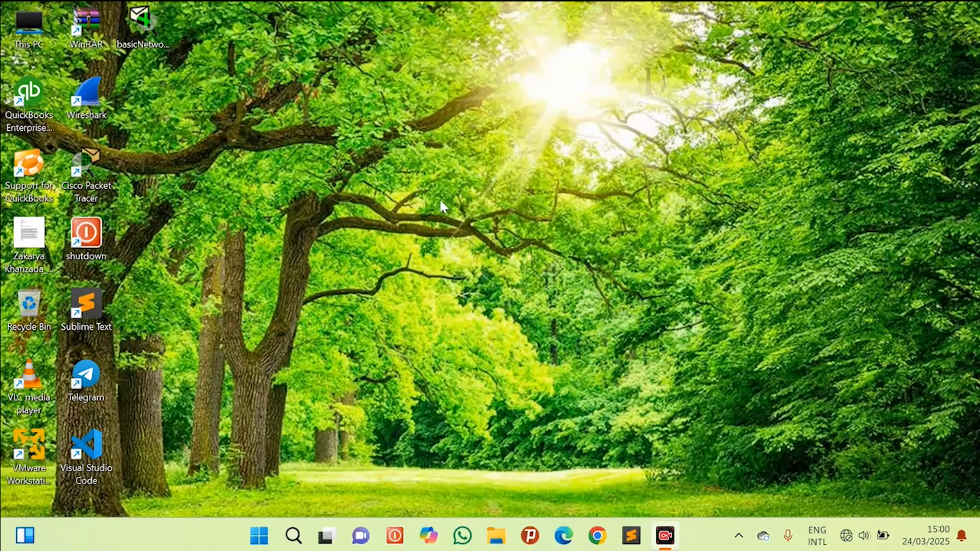
Step: Reopen Disk Management and delete the New Volume (E:) partition, accepting the loss of its data
left_click(259, 539)
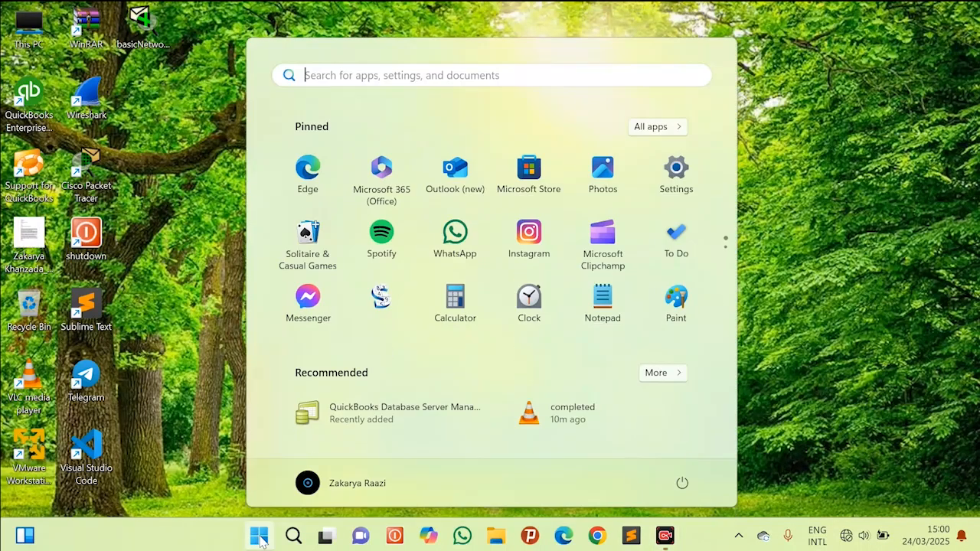
right_click(261, 540)
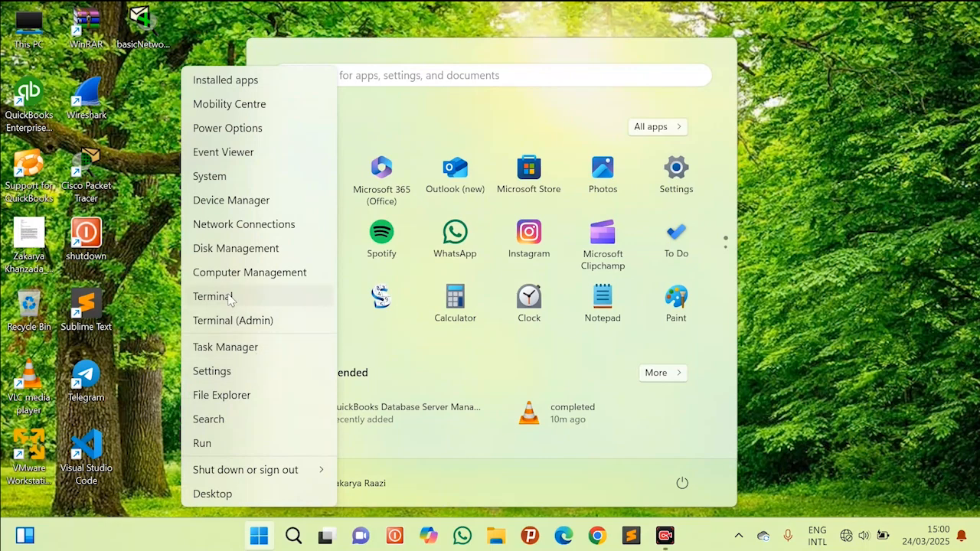
left_click(218, 249)
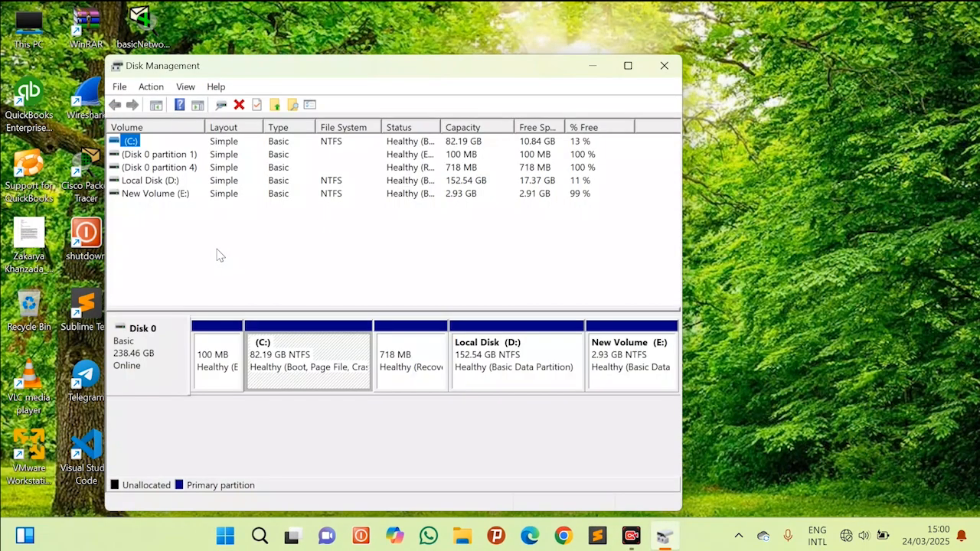
right_click(613, 349)
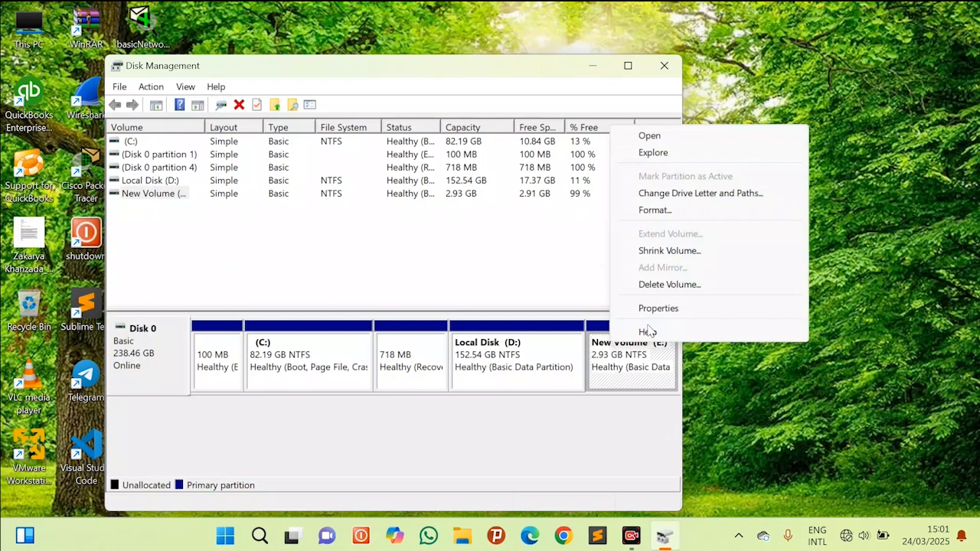
left_click(661, 286)
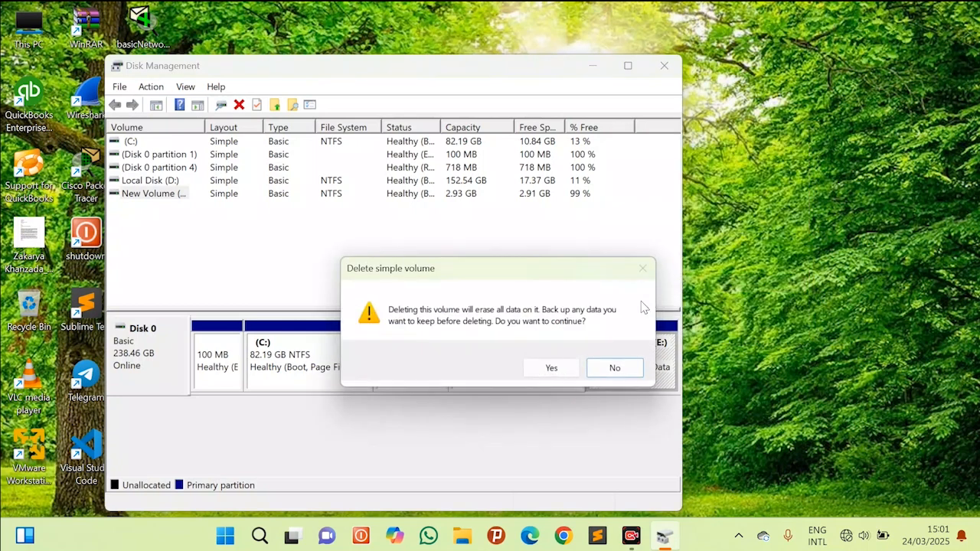
left_click(551, 369)
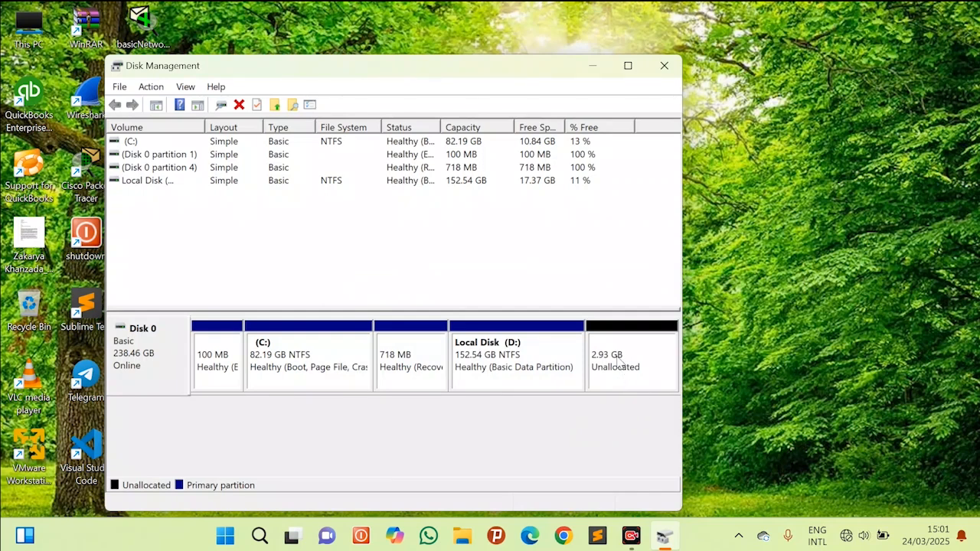
Step: Extend the Local Disk (D:) volume with the 3000 MB of unallocated space on Disk 0
right_click(487, 349)
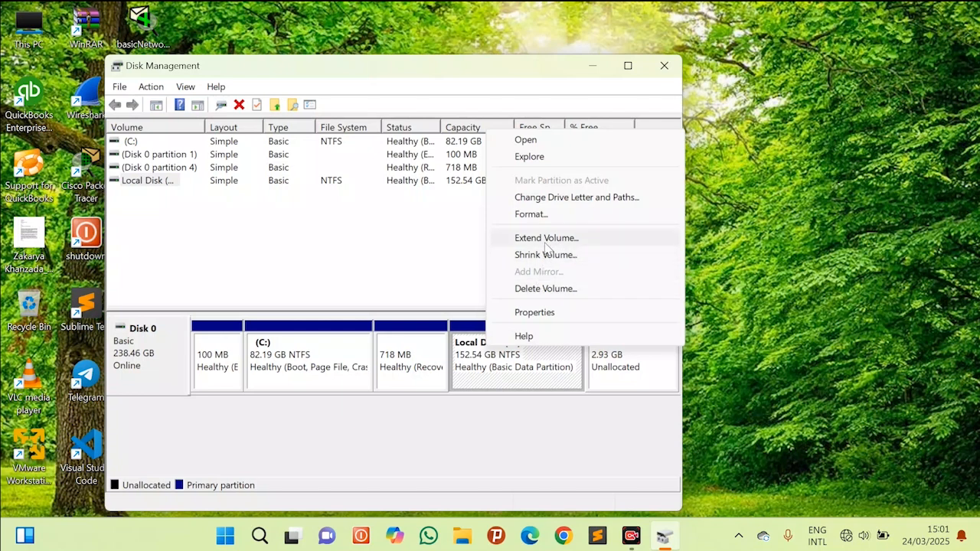
left_click(548, 241)
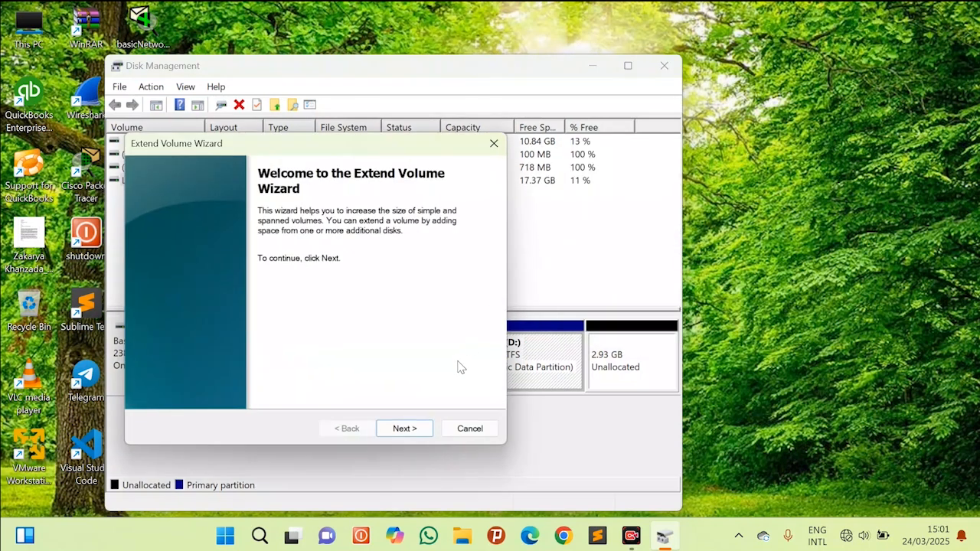
left_click(416, 433)
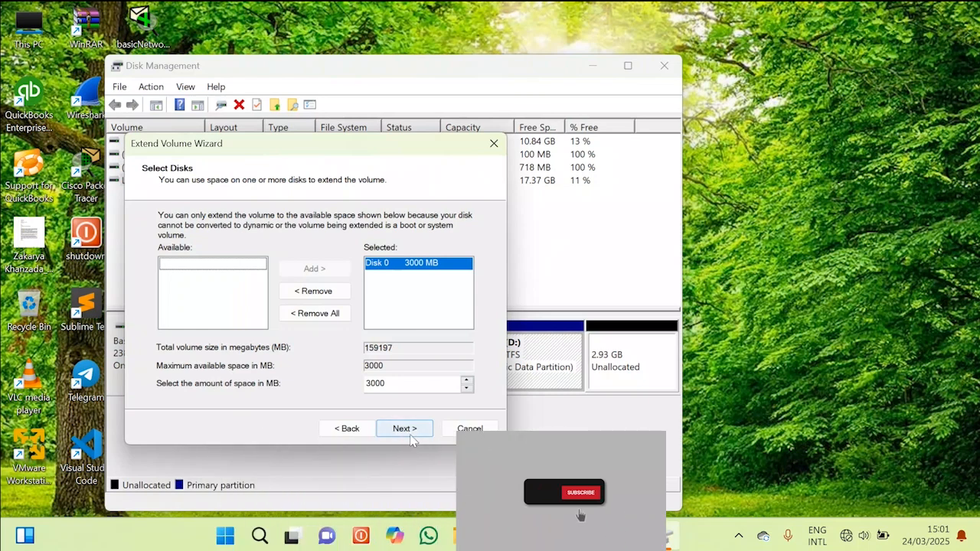
left_click(415, 431)
left_click(406, 432)
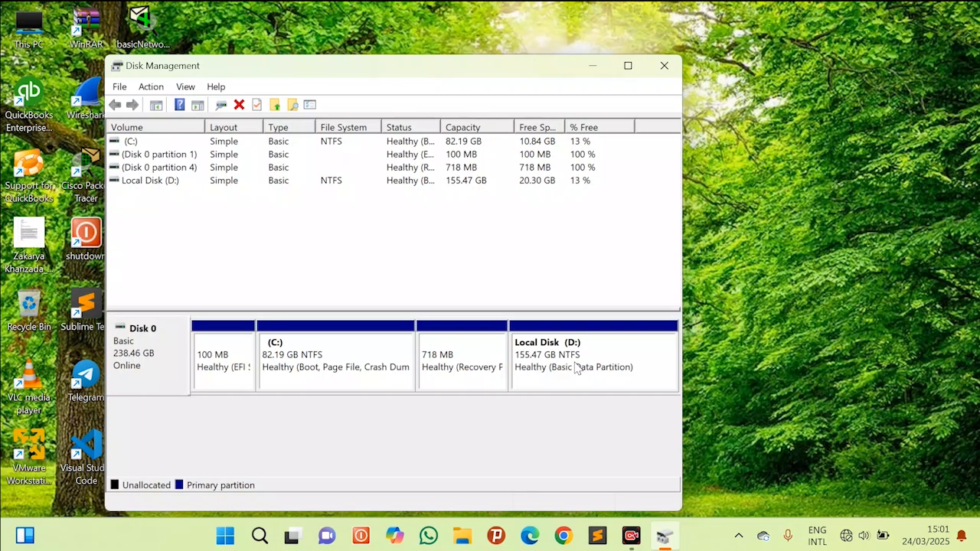
Step: Check the remaining drives in This PC, and close both that window and Disk Management
left_click(23, 31)
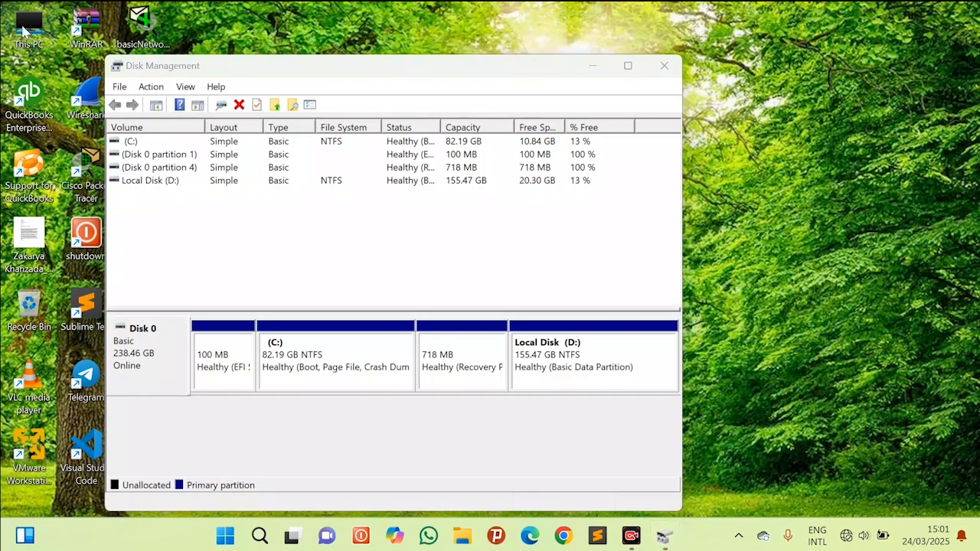
double_click(23, 30)
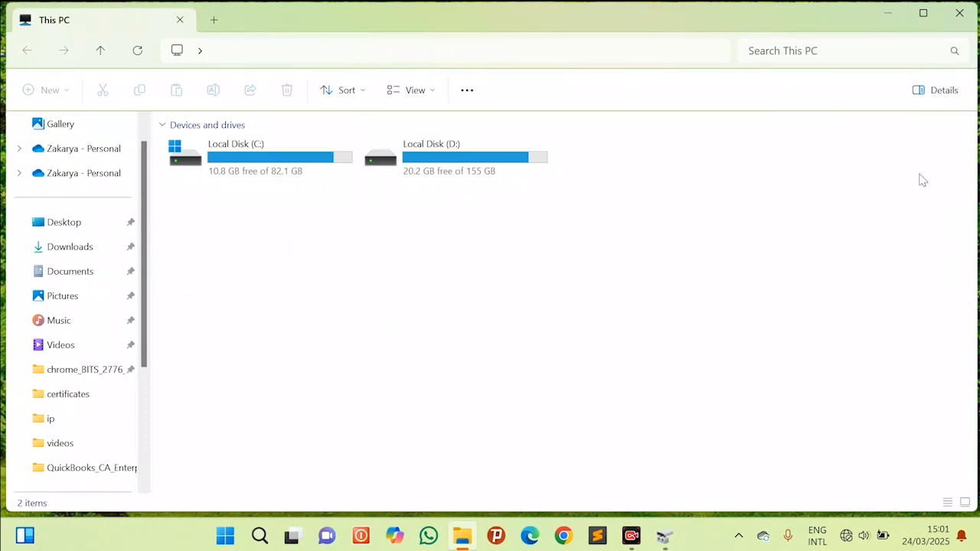
left_click(960, 14)
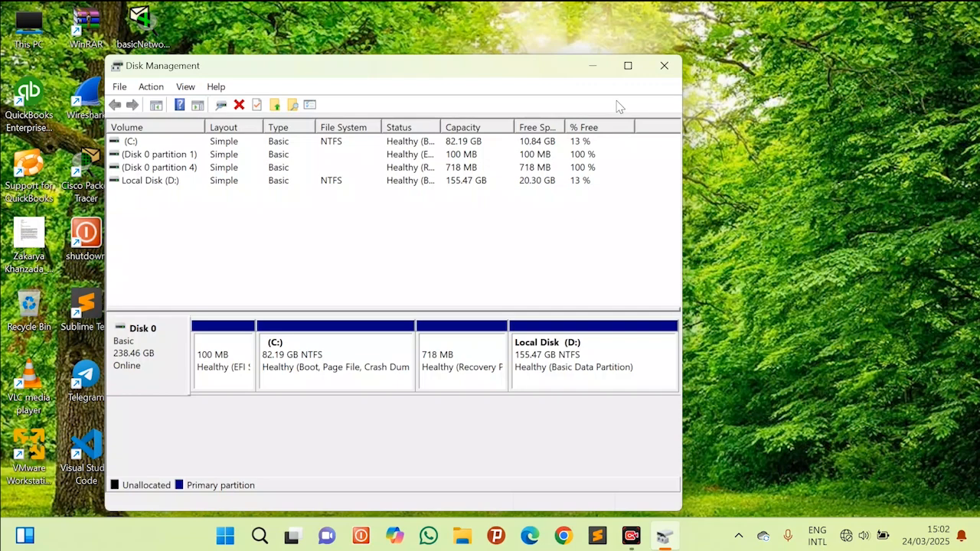
left_click(664, 67)
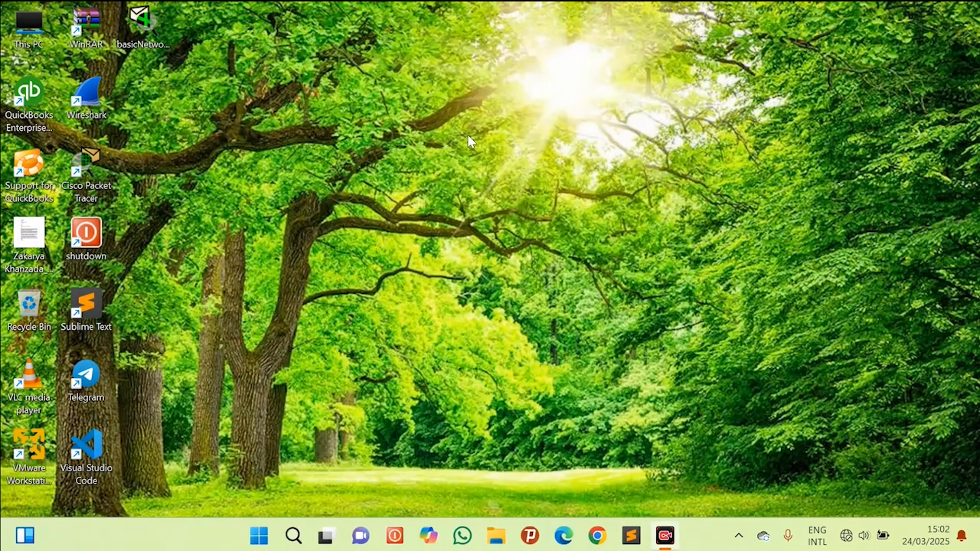